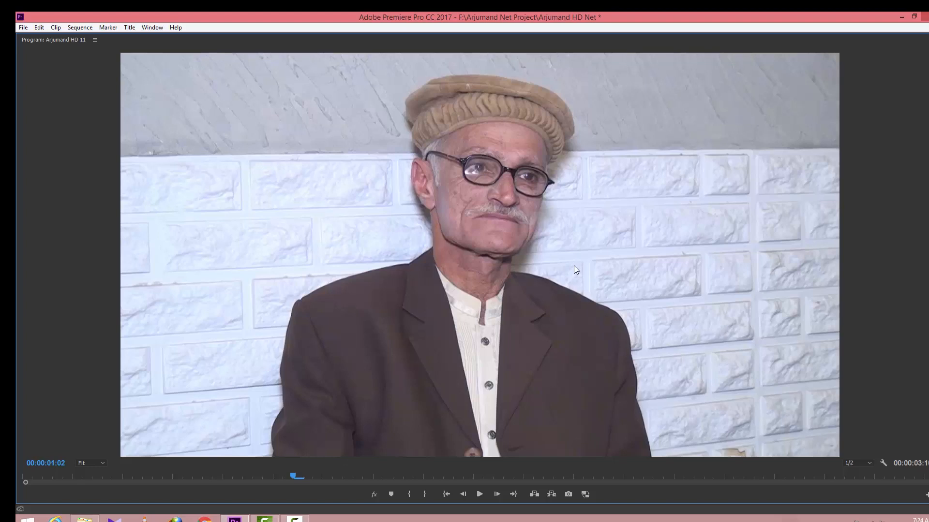
Start a free-draw opacity mask on the 00493.MTS clip and trace the sleeve on the picture's left side up to the shoulder
{"action": "key", "text": "grave"}
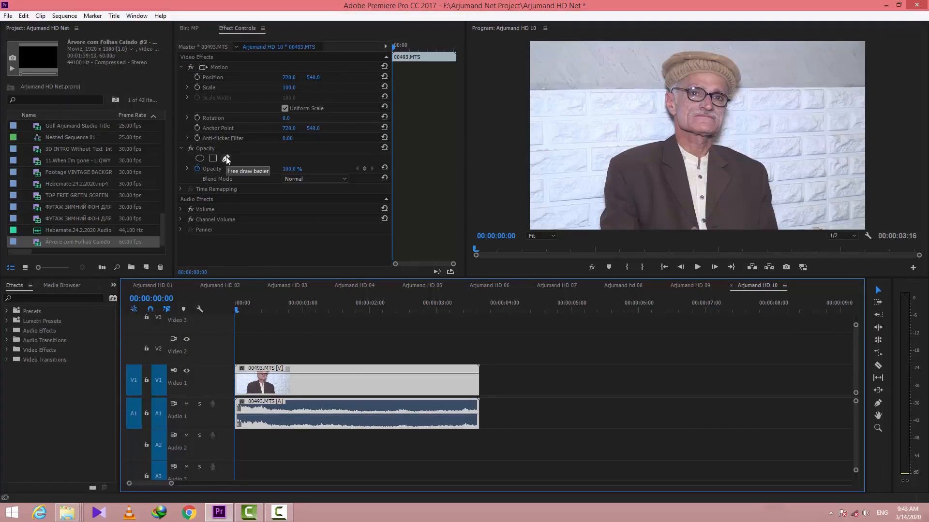
{"action": "left_click", "coordinate": [226, 158]}
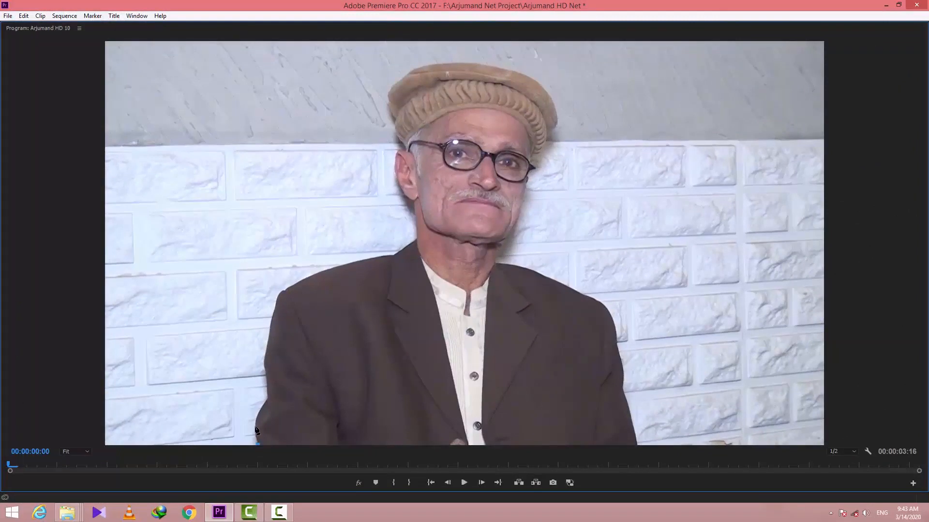
{"action": "left_click", "coordinate": [255, 425]}
{"action": "left_click", "coordinate": [267, 400]}
{"action": "left_click", "coordinate": [263, 365]}
{"action": "left_click", "coordinate": [278, 294]}
{"action": "left_click", "coordinate": [292, 287]}
Trace the mask along the shoulder and collar up to the neck, undoing the misplaced shoulder points
{"action": "left_click", "coordinate": [365, 259]}
{"action": "key", "text": "ctrl+z"}
{"action": "key", "text": "ctrl+z"}
{"action": "left_click", "coordinate": [321, 270]}
{"action": "left_click", "coordinate": [367, 259]}
{"action": "left_click", "coordinate": [391, 256]}
{"action": "left_click", "coordinate": [416, 239]}
{"action": "left_click", "coordinate": [416, 219]}
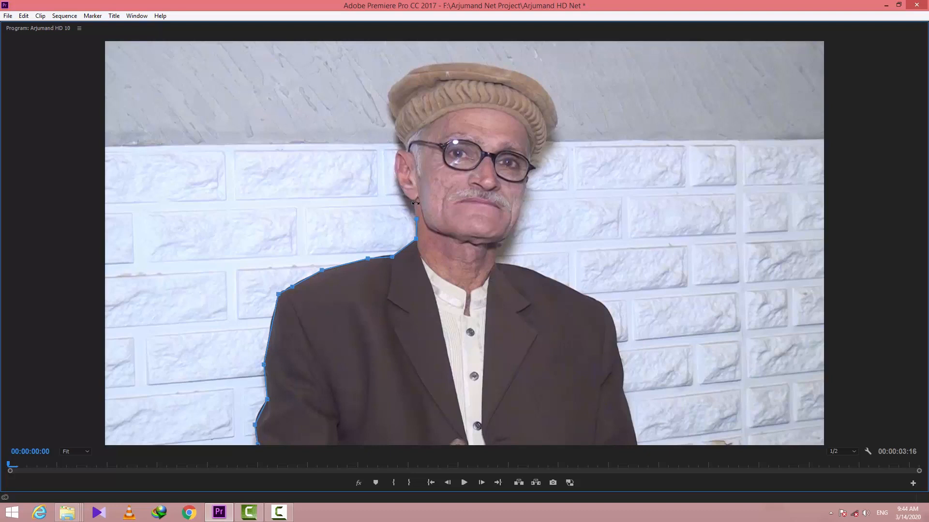
Continue the mask outline around the ear and up to the near edge of the hat
{"action": "left_click", "coordinate": [402, 193]}
{"action": "left_click", "coordinate": [393, 169]}
{"action": "left_click", "coordinate": [401, 141]}
{"action": "left_click", "coordinate": [387, 95]}
Trace the mask outline over the top of the hat and around to its opposite brim
{"action": "left_click", "coordinate": [401, 78]}
{"action": "left_click", "coordinate": [414, 68]}
{"action": "left_click", "coordinate": [460, 62]}
{"action": "left_click", "coordinate": [489, 65]}
{"action": "left_click", "coordinate": [516, 70]}
{"action": "left_click", "coordinate": [534, 79]}
{"action": "left_click", "coordinate": [547, 93]}
{"action": "left_click", "coordinate": [556, 111]}
{"action": "left_click", "coordinate": [557, 124]}
Continue the mask outline from the hat brim past the glasses and down the cheek to the chin
{"action": "left_click", "coordinate": [547, 133]}
{"action": "left_click", "coordinate": [544, 150]}
{"action": "left_click", "coordinate": [540, 165]}
{"action": "left_click", "coordinate": [530, 172]}
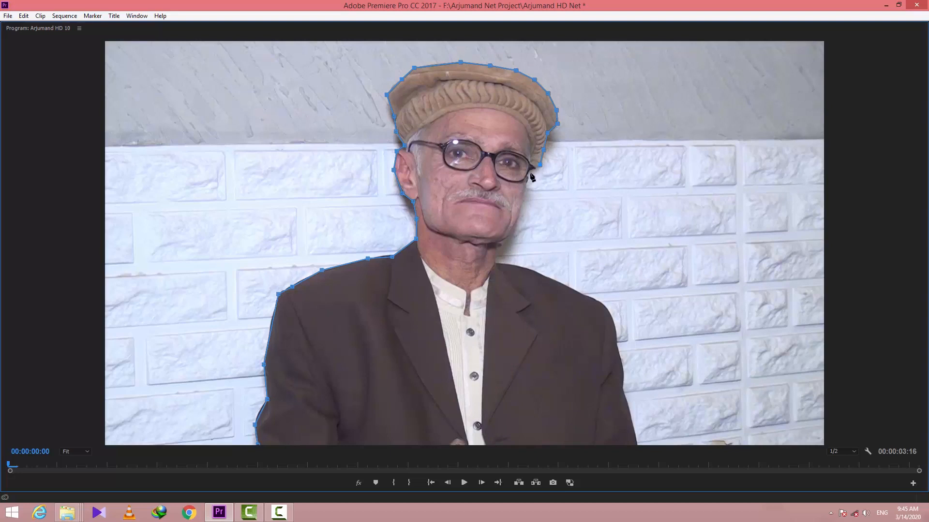
{"action": "left_click", "coordinate": [523, 201]}
{"action": "left_click", "coordinate": [519, 218]}
{"action": "left_click", "coordinate": [510, 234]}
{"action": "left_click", "coordinate": [498, 243]}
Trace the mask from the neck along the second shoulder, adjusting the point at the shoulder's edge
{"action": "left_click", "coordinate": [529, 268]}
{"action": "left_click", "coordinate": [572, 288]}
{"action": "left_click", "coordinate": [606, 308]}
{"action": "left_click_drag", "start_coordinate": [606, 308], "coordinate": [598, 302]}
{"action": "left_click", "coordinate": [611, 315]}
Trace the mask down the second sleeve to the frame's bottom edge and close it at the starting point
{"action": "left_click", "coordinate": [607, 310]}
{"action": "left_click", "coordinate": [615, 326]}
{"action": "left_click", "coordinate": [616, 343]}
{"action": "left_click", "coordinate": [621, 365]}
{"action": "left_click", "coordinate": [623, 378]}
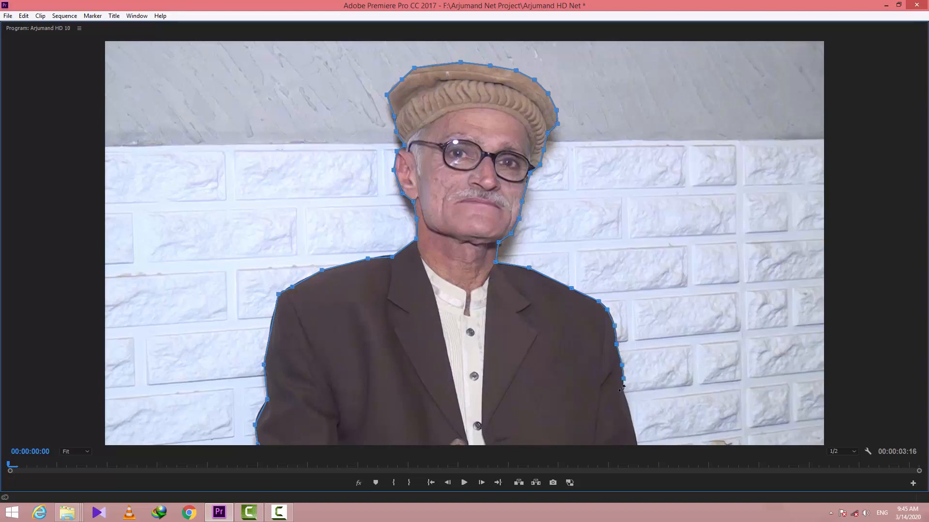
{"action": "left_click_drag", "start_coordinate": [623, 379], "coordinate": [624, 376]}
{"action": "left_click", "coordinate": [623, 388]}
{"action": "left_click", "coordinate": [631, 422]}
{"action": "left_click", "coordinate": [636, 444]}
{"action": "left_click", "coordinate": [258, 443]}
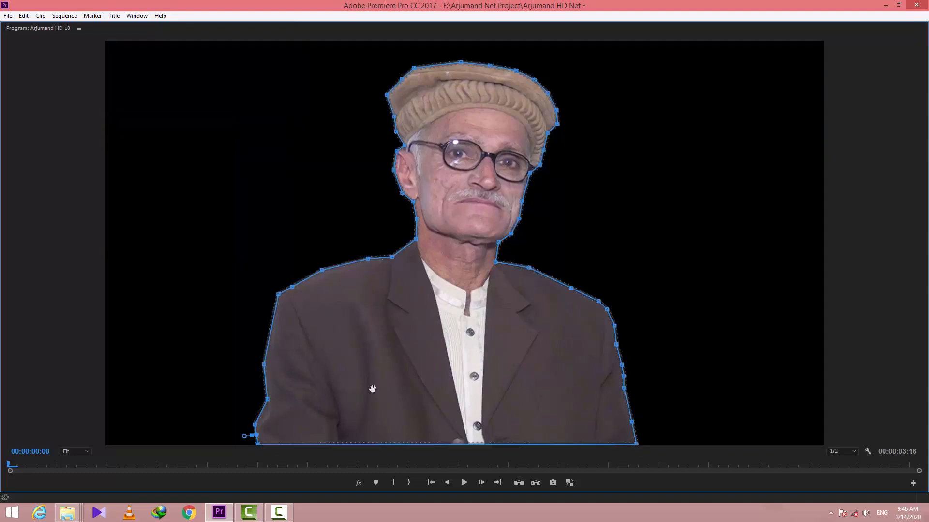
Save the project and track the opacity mask forward through the whole clip
{"action": "key", "text": "ctrl+s"}
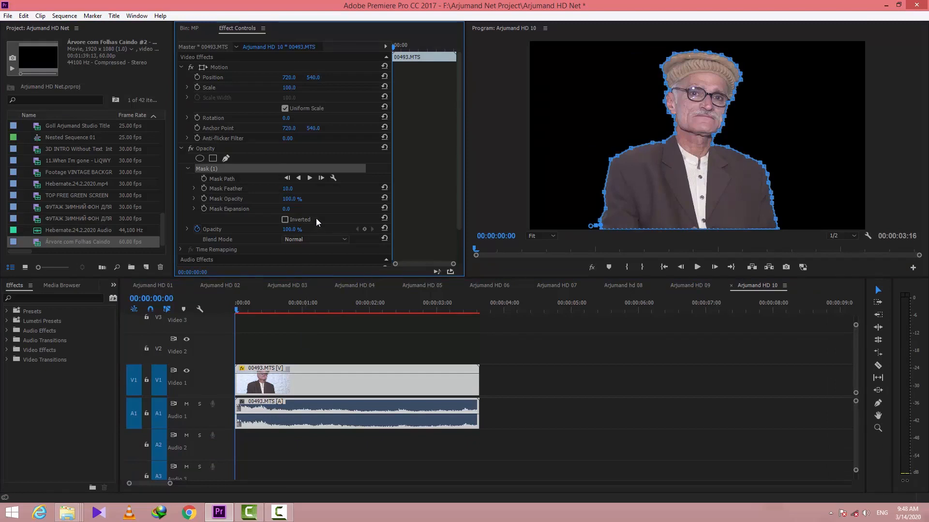
{"action": "left_click", "coordinate": [309, 178]}
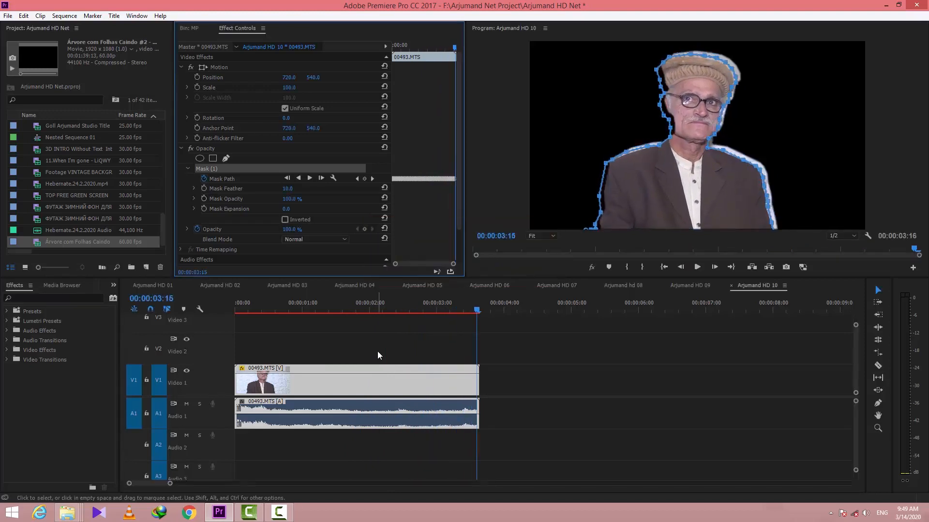
{"action": "left_click", "coordinate": [236, 305]}
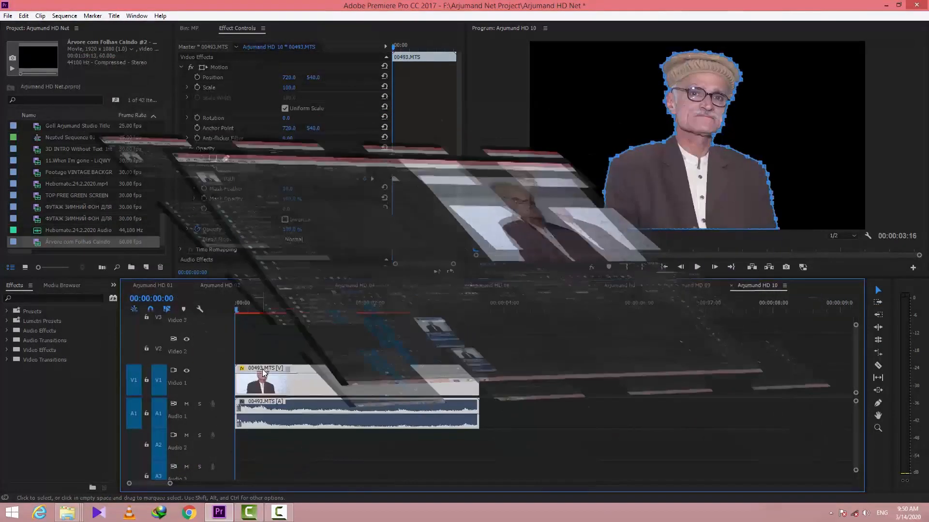
Move the masked clip to Video 2 and copy the falling-leaves tree clip from the HD 09 sequence onto Video 1
{"action": "left_click_drag", "start_coordinate": [263, 372], "coordinate": [263, 341]}
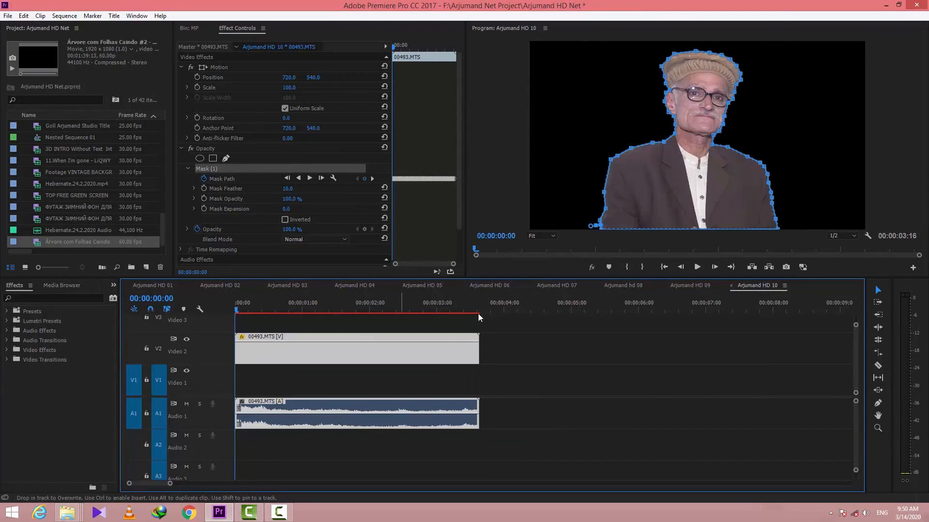
{"action": "left_click", "coordinate": [689, 286]}
{"action": "left_click", "coordinate": [575, 375]}
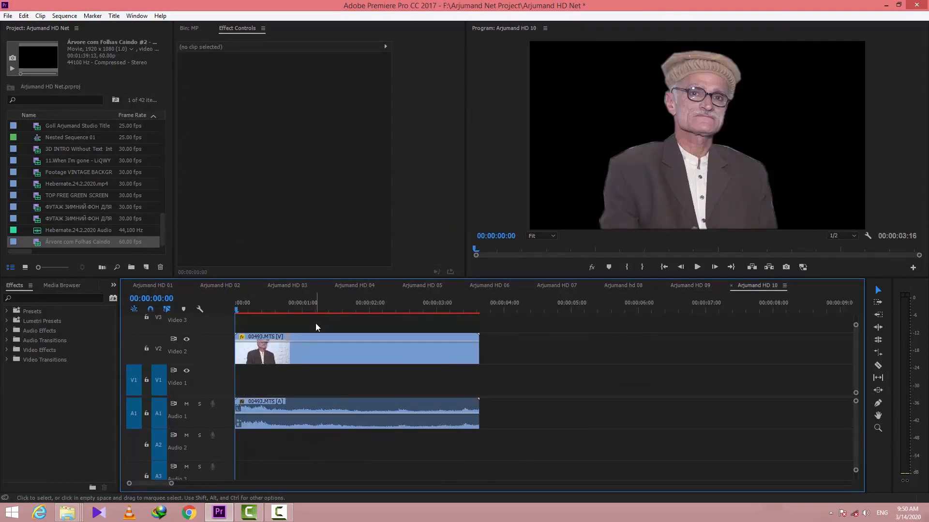
{"action": "key", "text": "ctrl+v"}
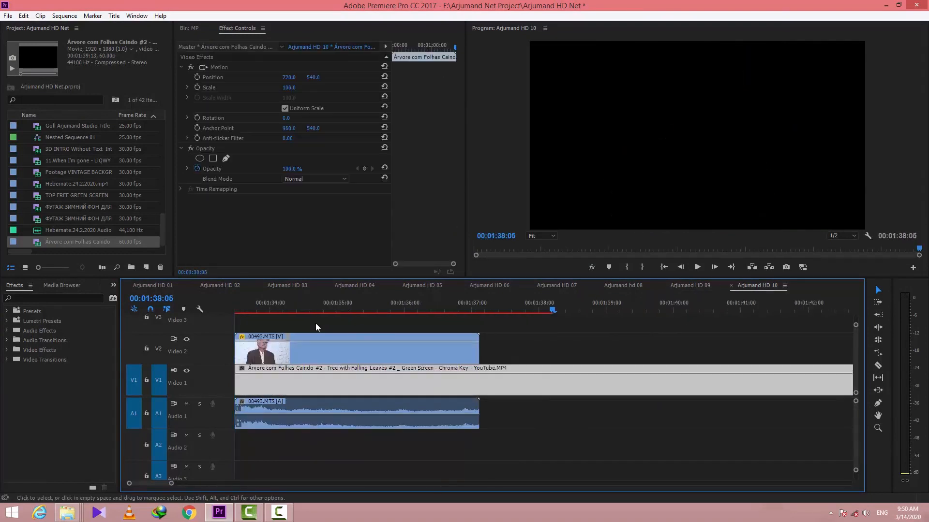
{"action": "key", "text": "Home"}
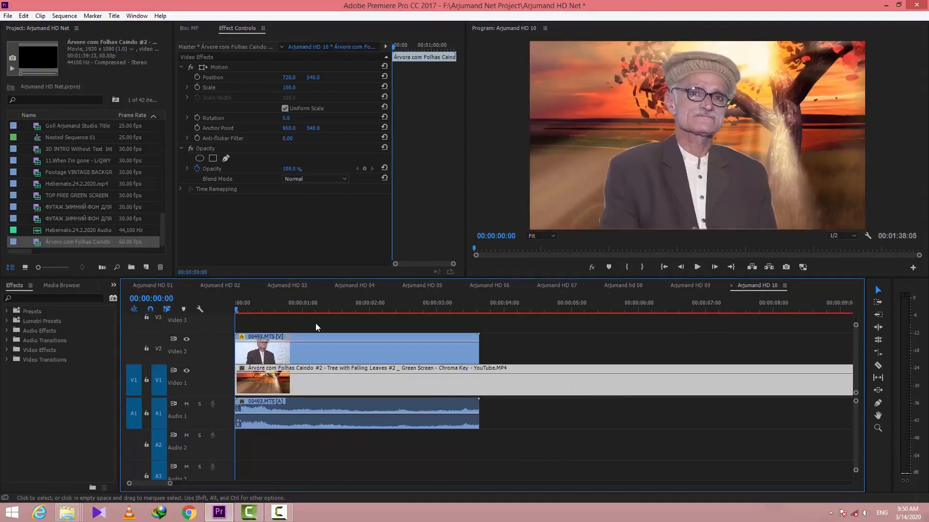
Split the tree background clip at the end of the masked clip and delete the excess part
{"action": "key", "text": "c"}
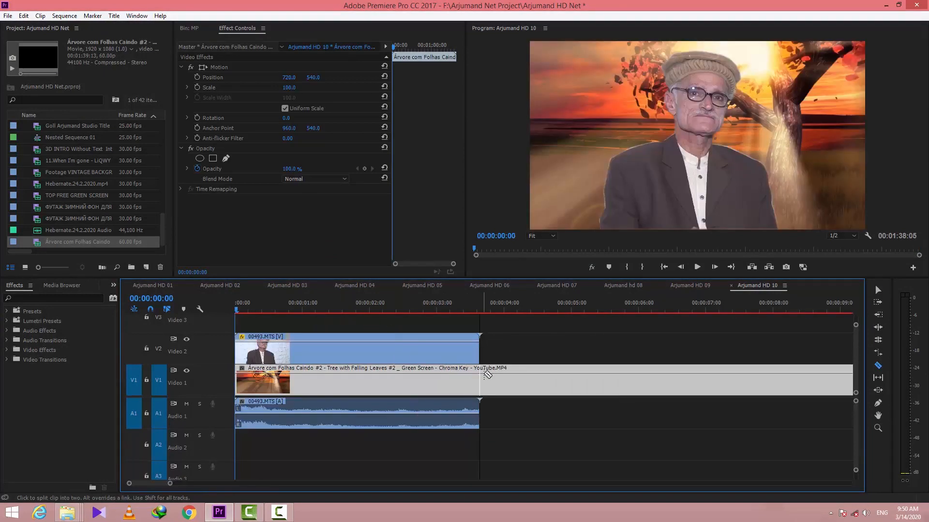
{"action": "left_click", "coordinate": [484, 378]}
{"action": "key", "text": "v"}
{"action": "left_click", "coordinate": [520, 393]}
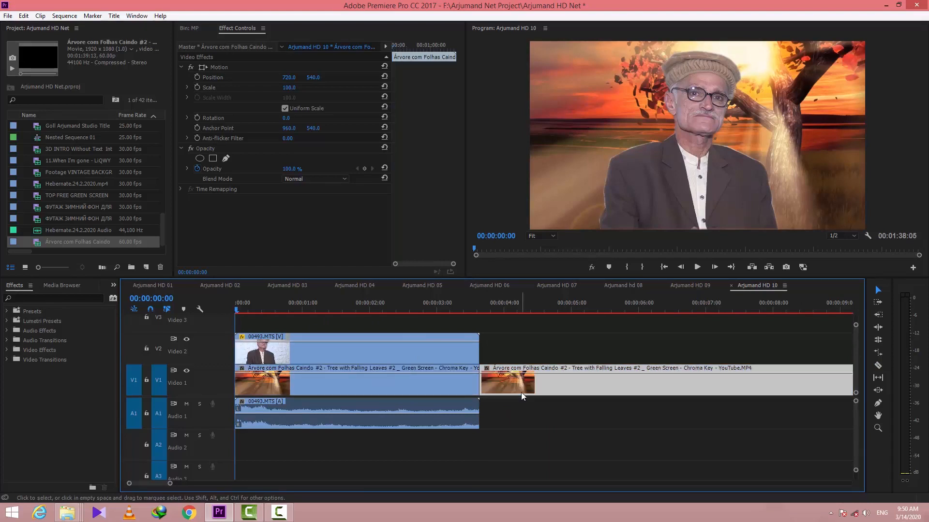
{"action": "key", "text": "Delete"}
Set the masked clip's vertical position to 565 to seat the man lower in the frame
{"action": "left_click_drag", "start_coordinate": [248, 310], "coordinate": [304, 309]}
{"action": "left_click", "coordinate": [327, 355]}
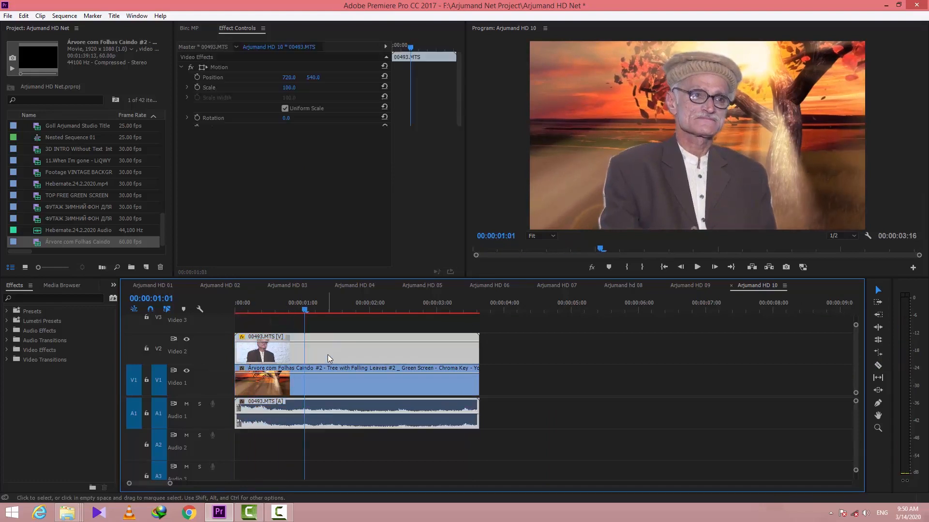
{"action": "left_click_drag", "start_coordinate": [312, 78], "coordinate": [324, 78]}
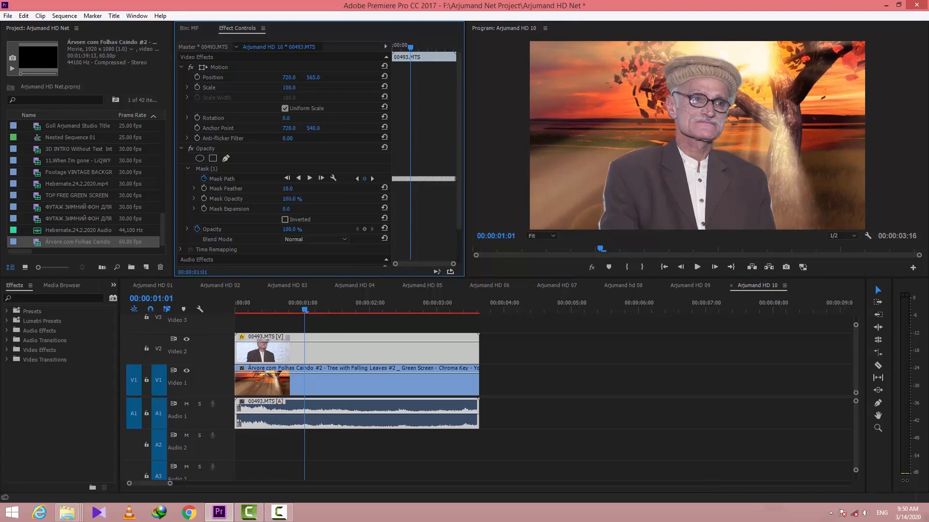
Set the clip's mask feather to 0 and mask expansion to -9
{"action": "left_click_drag", "start_coordinate": [285, 188], "coordinate": [308, 189]}
{"action": "mouse_move", "coordinate": [287, 209]}
{"action": "left_mouse_down"}
{"action": "mouse_move", "coordinate": [275, 209]}
{"action": "mouse_move", "coordinate": [282, 210]}
{"action": "left_mouse_up"}
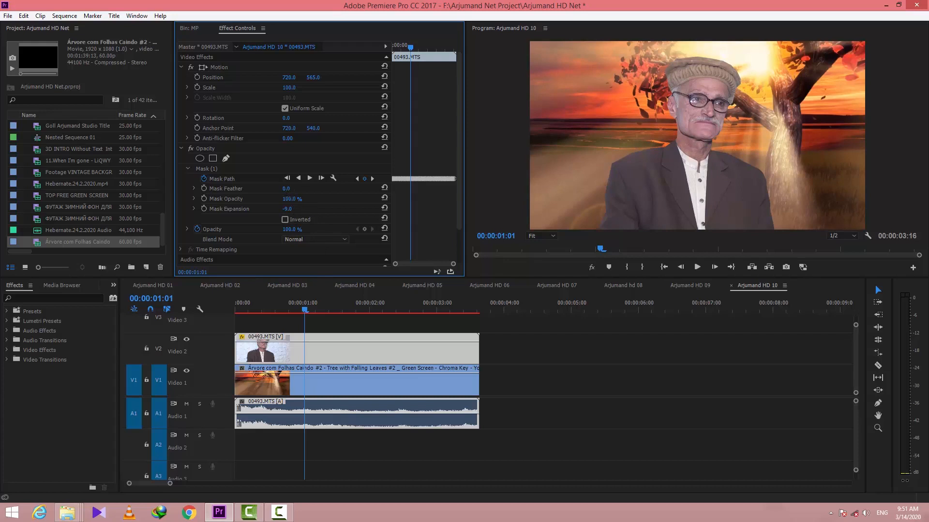
{"action": "left_click_drag", "start_coordinate": [285, 189], "coordinate": [292, 189]}
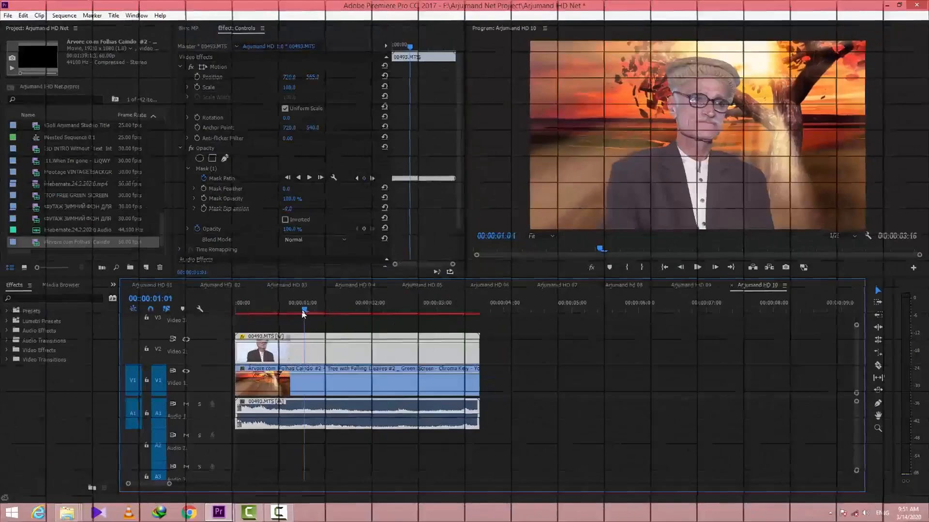
Enable position keyframing on the masked clip and set its horizontal position to 471 at the sequence start
{"action": "left_click", "coordinate": [237, 314]}
{"action": "mouse_move", "coordinate": [236, 311]}
{"action": "left_mouse_down"}
{"action": "mouse_move", "coordinate": [224, 315]}
{"action": "mouse_move", "coordinate": [334, 312]}
{"action": "mouse_move", "coordinate": [231, 312]}
{"action": "left_mouse_up"}
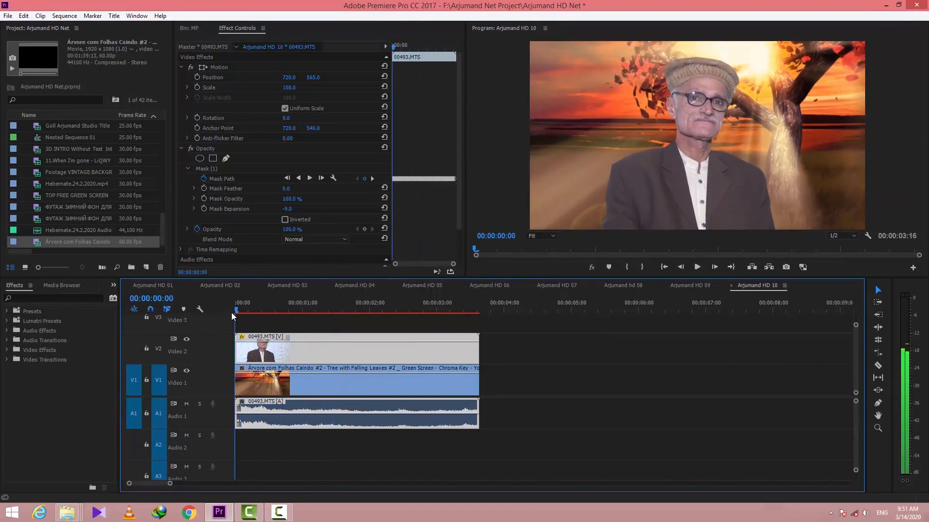
{"action": "left_click", "coordinate": [206, 77]}
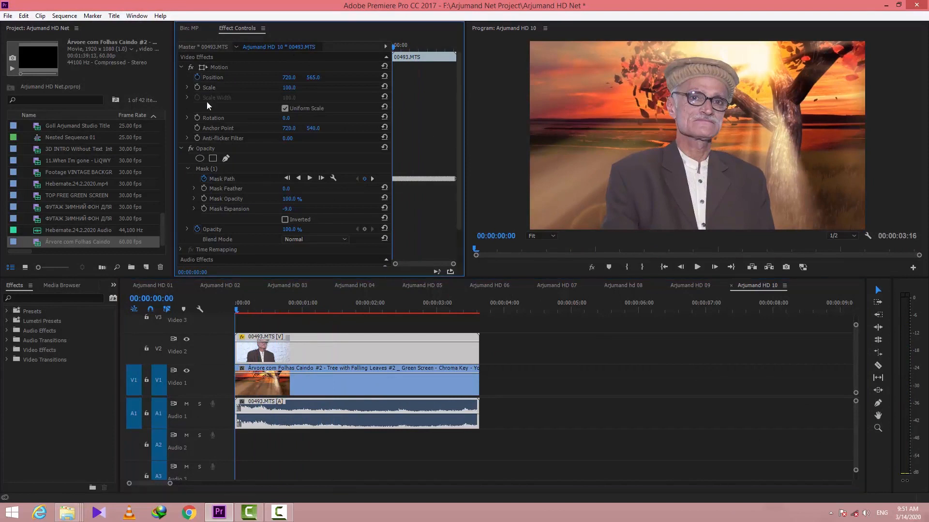
{"action": "left_click_drag", "start_coordinate": [250, 315], "coordinate": [324, 314]}
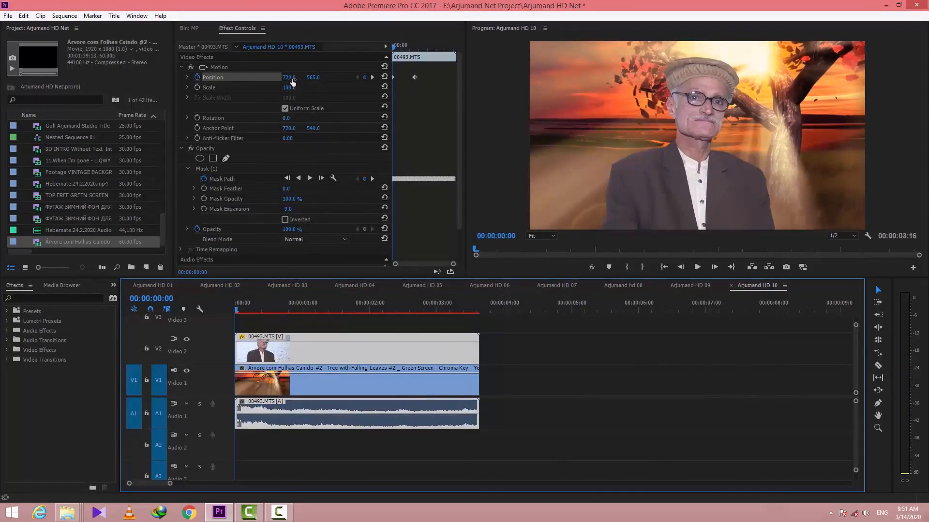
{"action": "left_click_drag", "start_coordinate": [288, 77], "coordinate": [169, 77]}
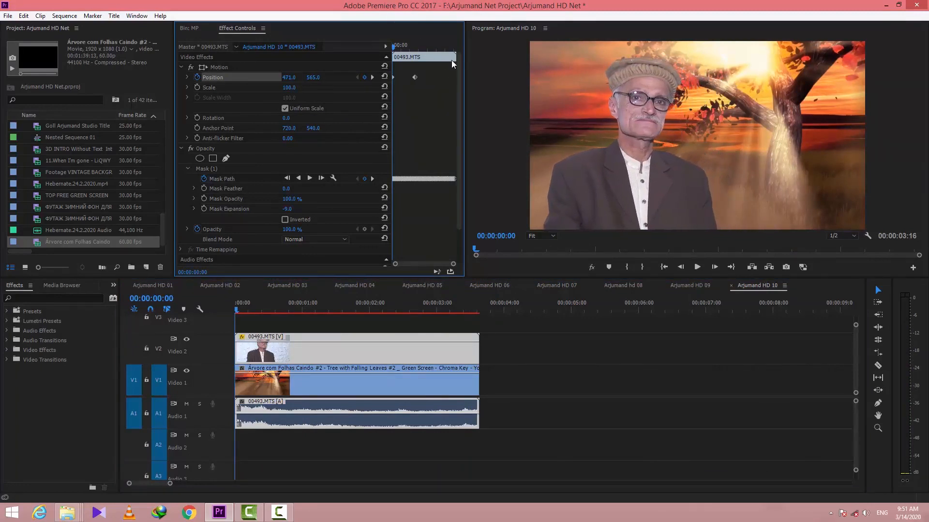
Remove the second position keyframe and set the vertical position to 578 at 00:00:01:06
{"action": "left_click", "coordinate": [416, 78]}
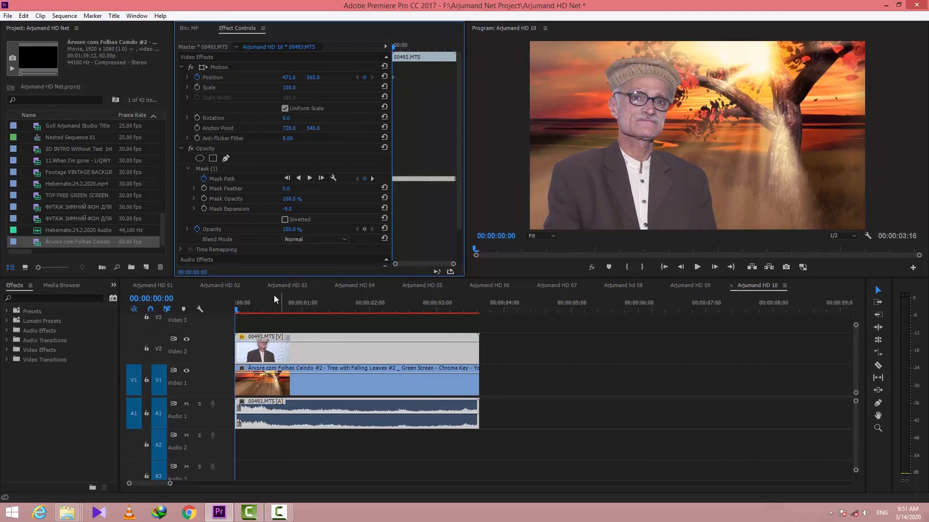
{"action": "left_click_drag", "start_coordinate": [242, 309], "coordinate": [318, 320]}
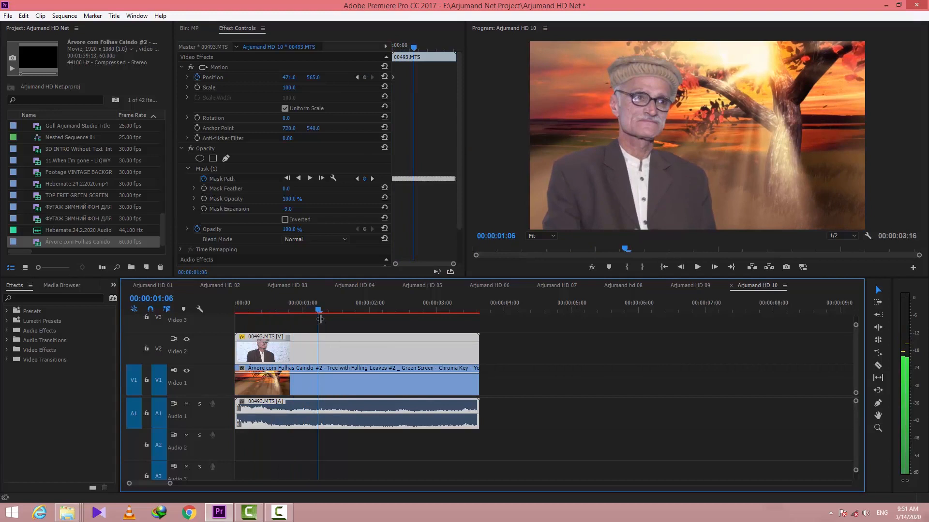
{"action": "left_click_drag", "start_coordinate": [312, 79], "coordinate": [318, 79]}
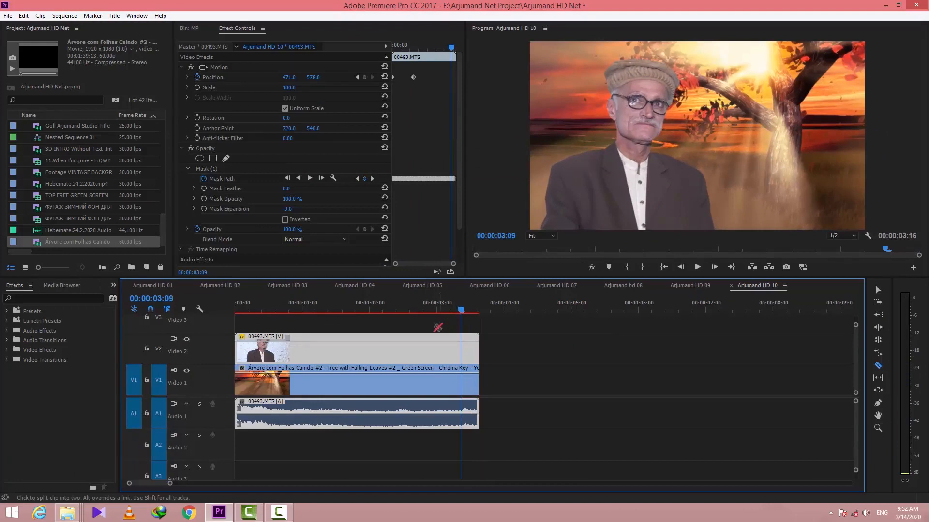
Split the masked clip and the background at 00:00:03:09 and remove the leftover end pieces
{"action": "left_click", "coordinate": [460, 348]}
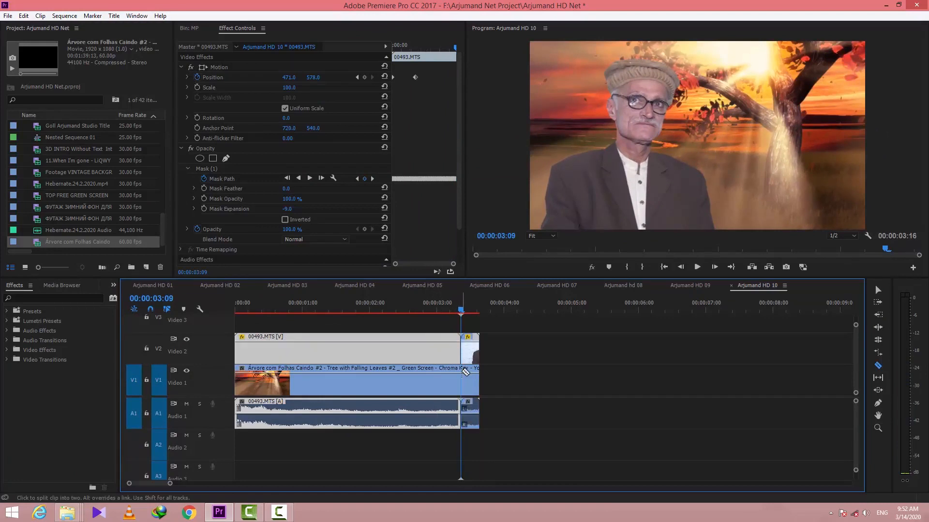
{"action": "left_click", "coordinate": [464, 370]}
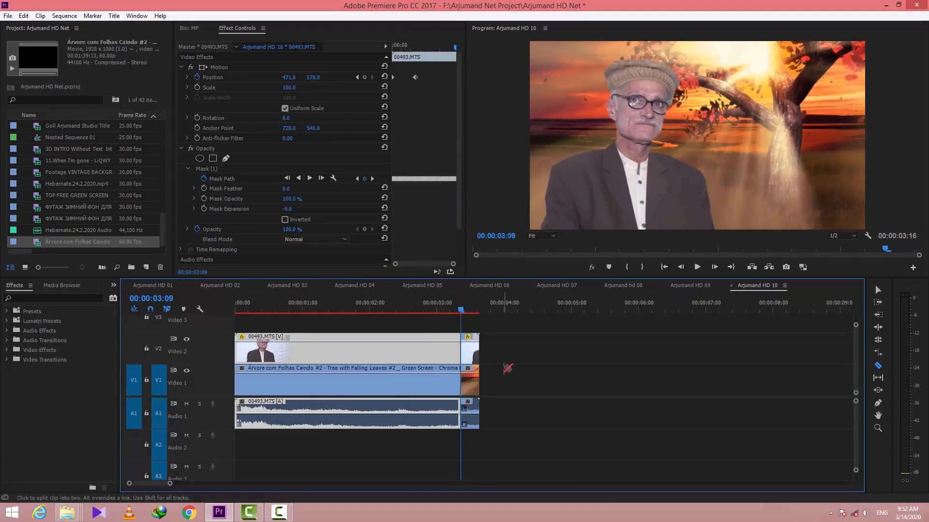
{"action": "key", "text": "v"}
{"action": "left_click_drag", "start_coordinate": [503, 345], "coordinate": [474, 422]}
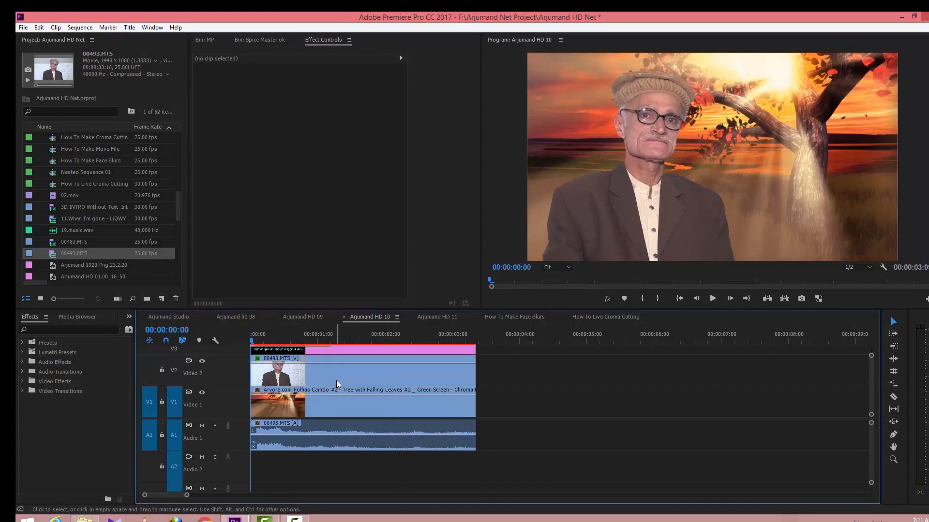
Inspect the masked clip with the Video 1 background hidden, both with and without its mask outline
{"action": "left_click", "coordinate": [336, 380]}
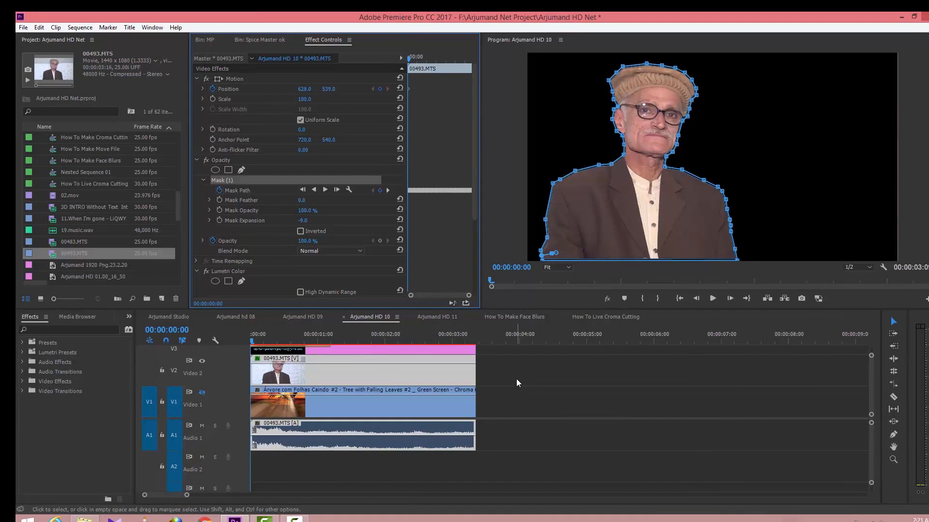
{"action": "left_click", "coordinate": [518, 376]}
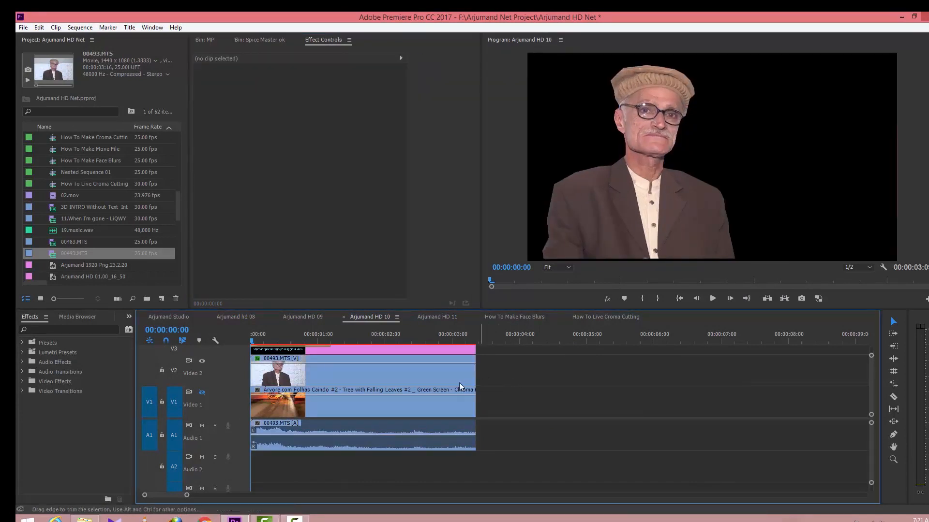
{"action": "left_click", "coordinate": [378, 378]}
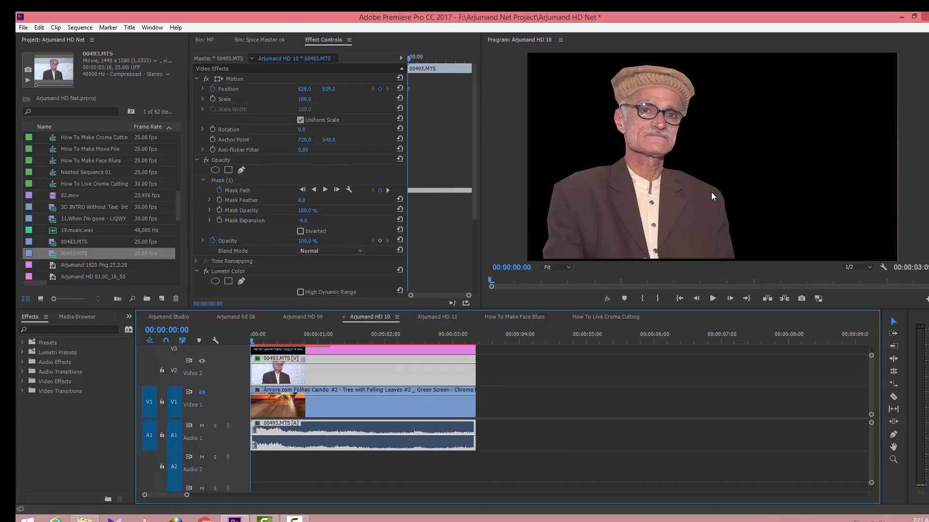
Try adding a second free-draw opacity mask to the clip, delete it, and select Mask (1)
{"action": "left_click", "coordinate": [242, 172]}
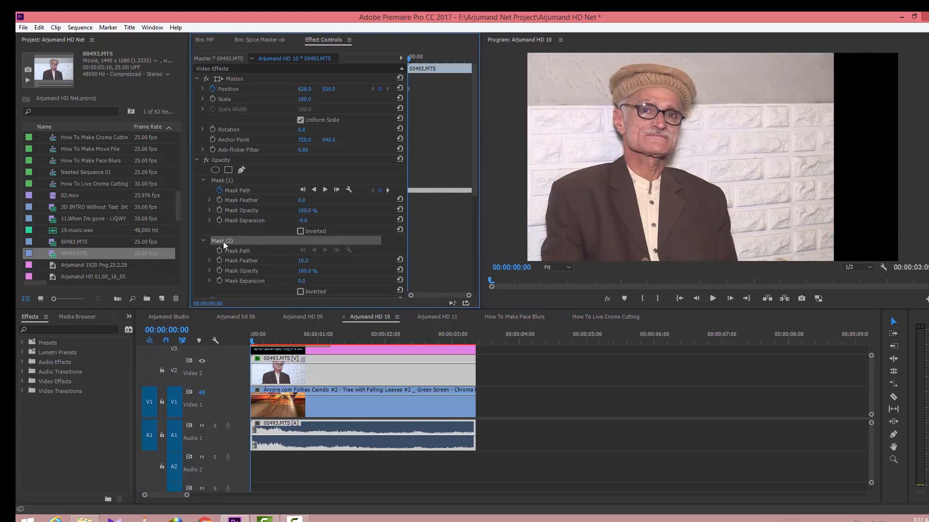
{"action": "key", "text": "Delete"}
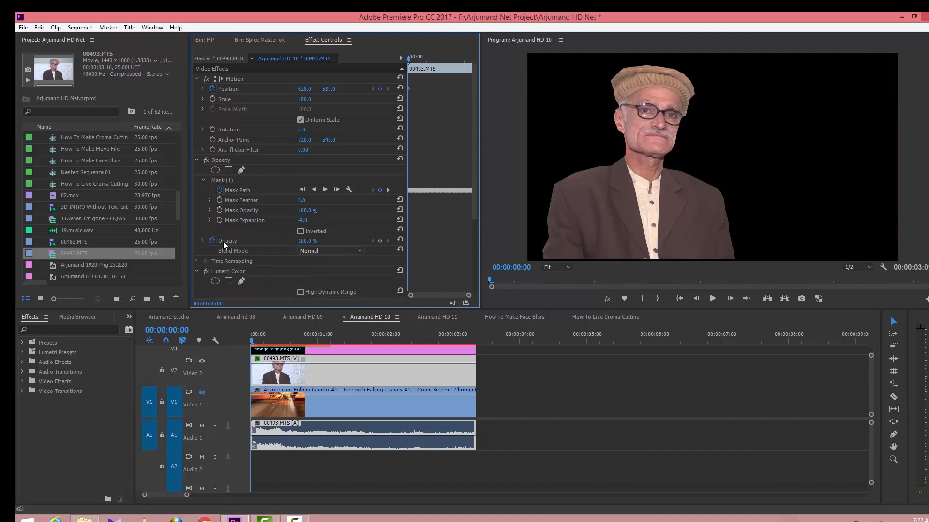
{"action": "left_click", "coordinate": [227, 181]}
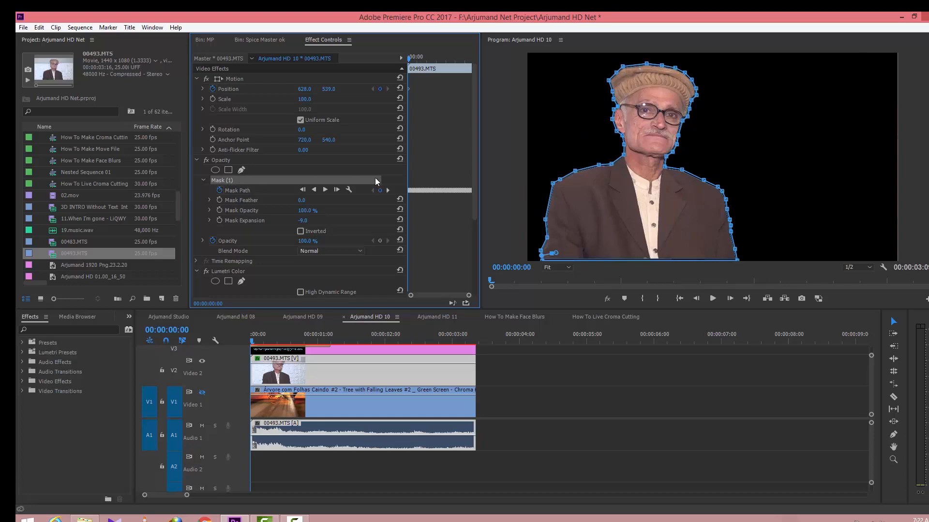